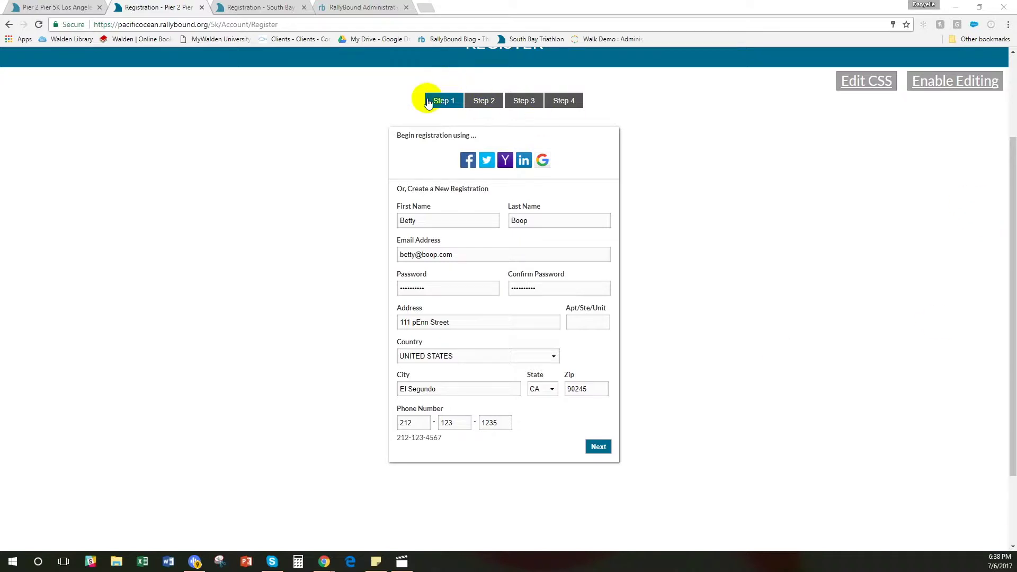
Step: Advance the Pier 2 Pier 5K and South Bay Triathlon registrations to the registration options, saving the South Bay login in the browser
{"action": "left_click", "coordinate": [485, 101]}
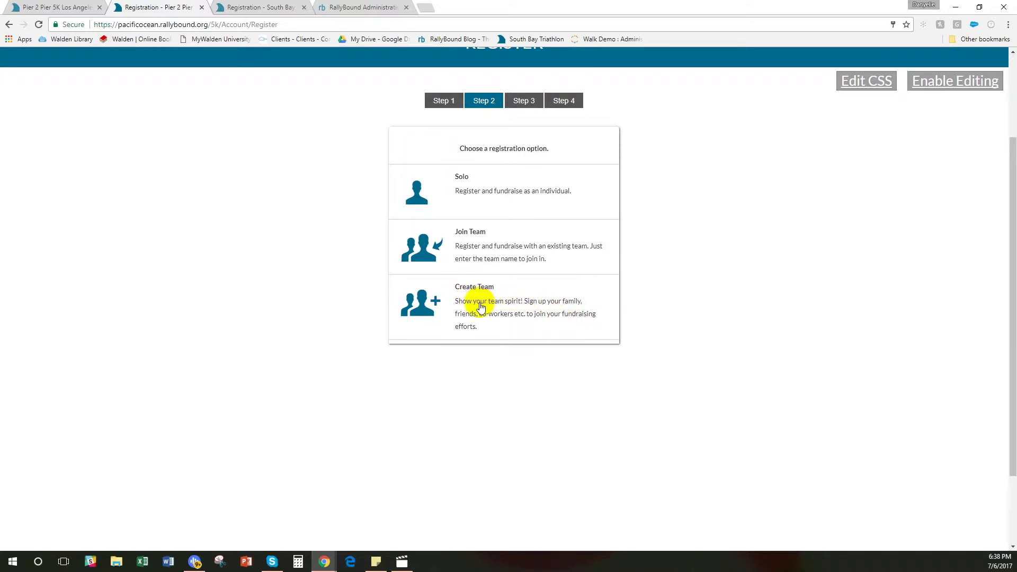
{"action": "left_click", "coordinate": [260, 7]}
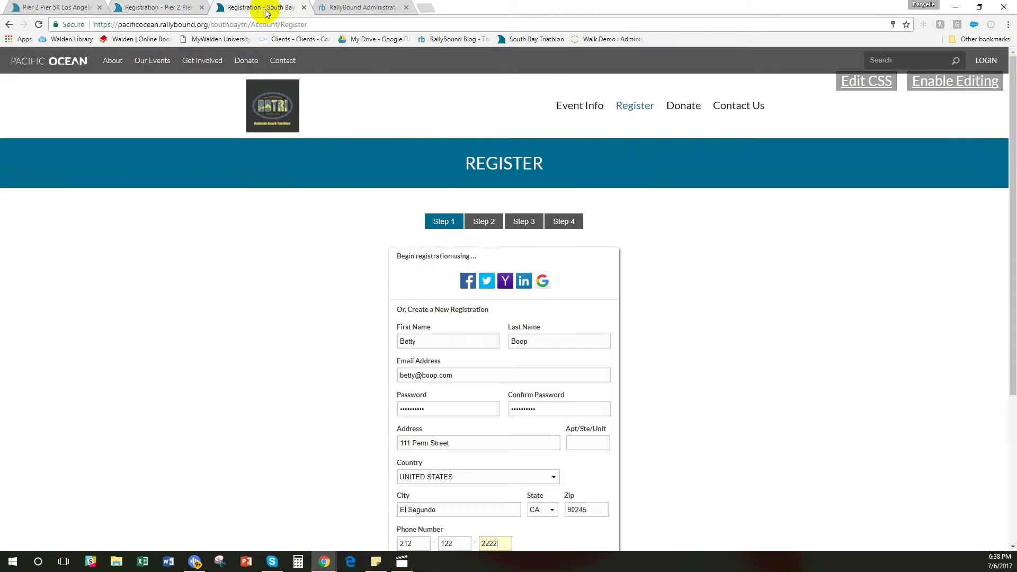
{"action": "scroll", "coordinate": [476, 223], "scroll_direction": "down", "scroll_amount": 4}
{"action": "left_click", "coordinate": [601, 348]}
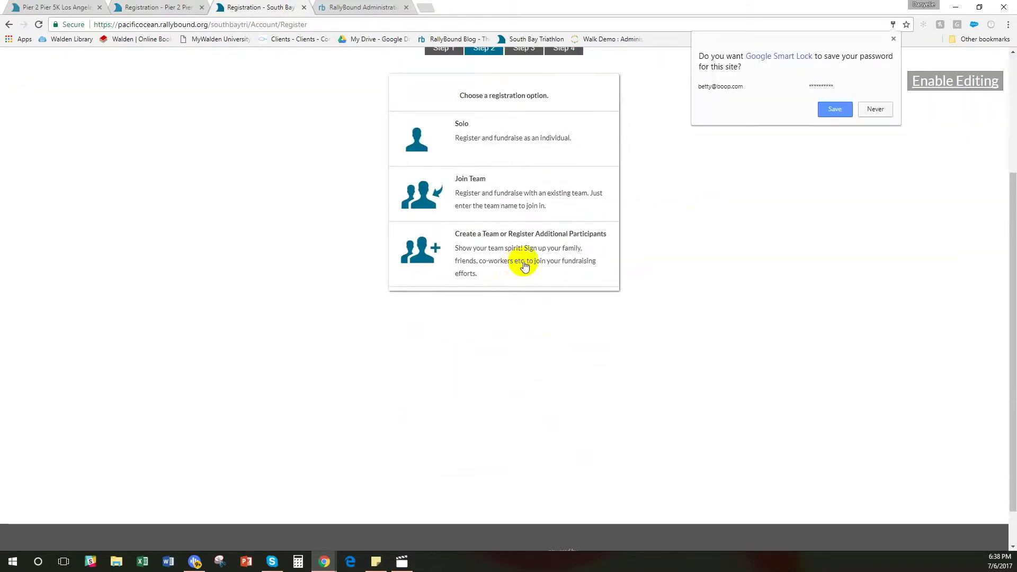
{"action": "left_click", "coordinate": [849, 110]}
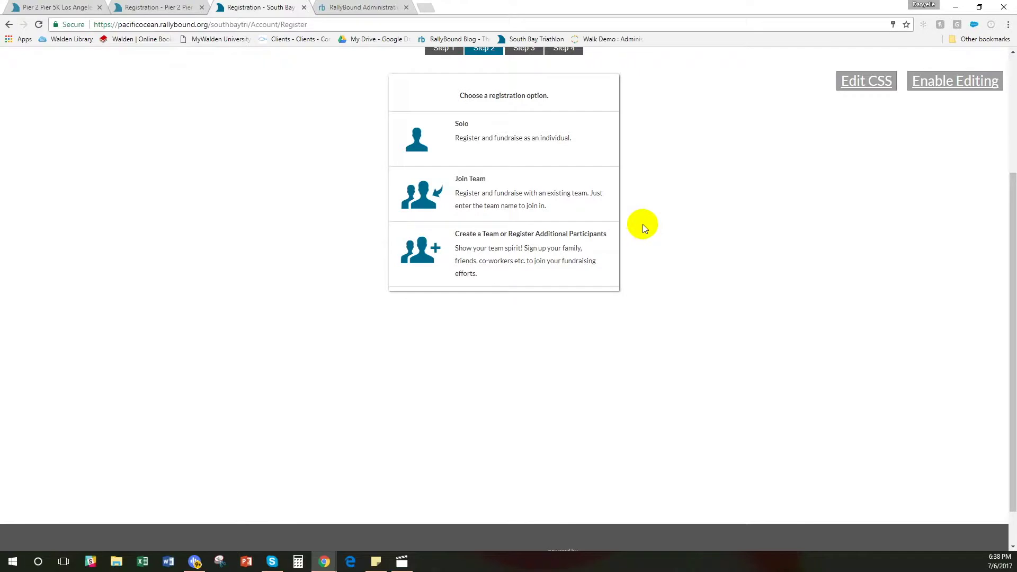
Step: Switch to the Pier 2 Pier 5K administration site and open its Campaign Dictionary
{"action": "left_click", "coordinate": [60, 6]}
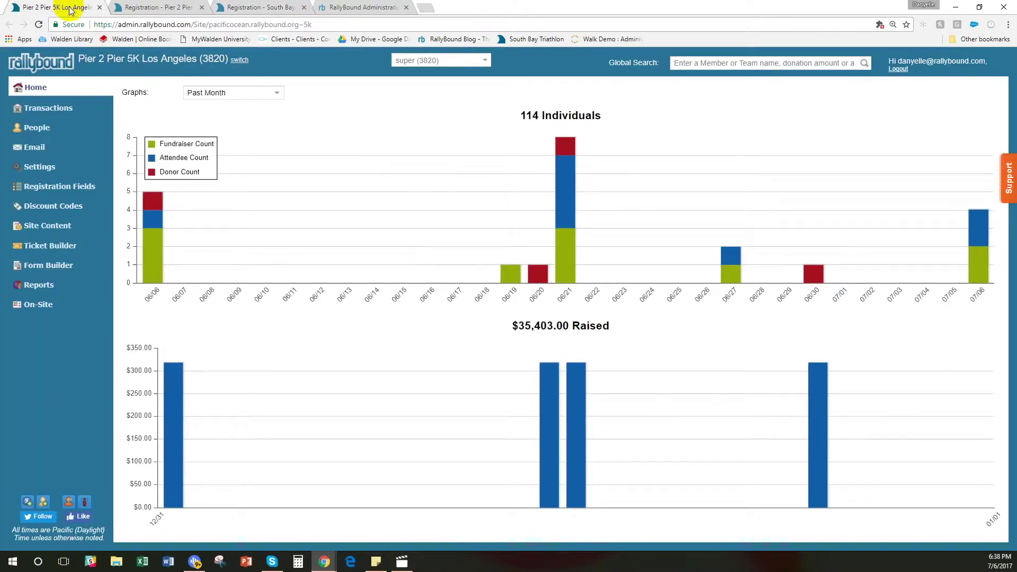
{"action": "left_click", "coordinate": [39, 168]}
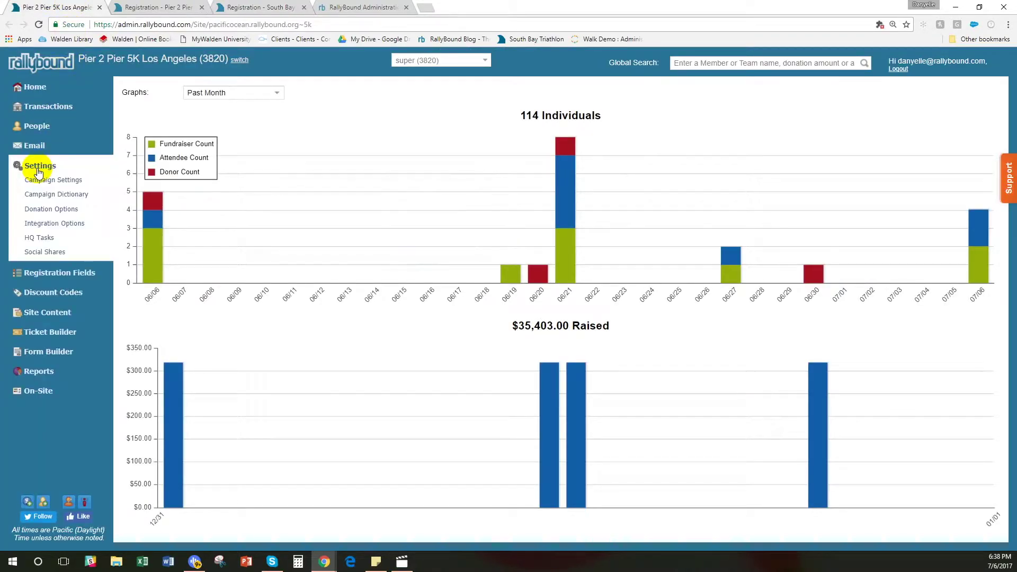
{"action": "left_click", "coordinate": [42, 194]}
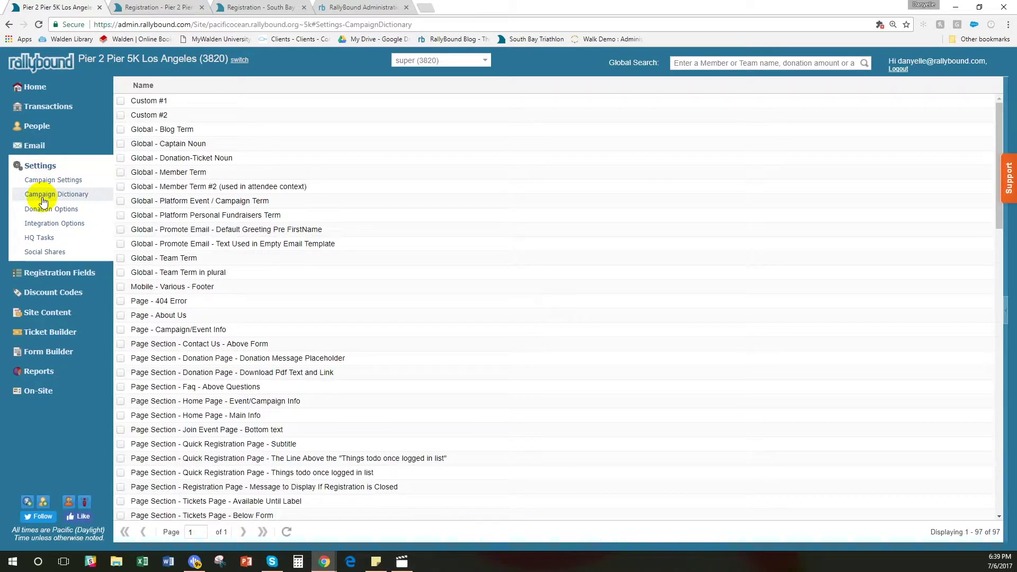
Step: Search the dictionary entries for "team" and go down to the Registration CreateTeam title and description entries
{"action": "key", "text": "ctrl+f"}
{"action": "type", "text": "team"}
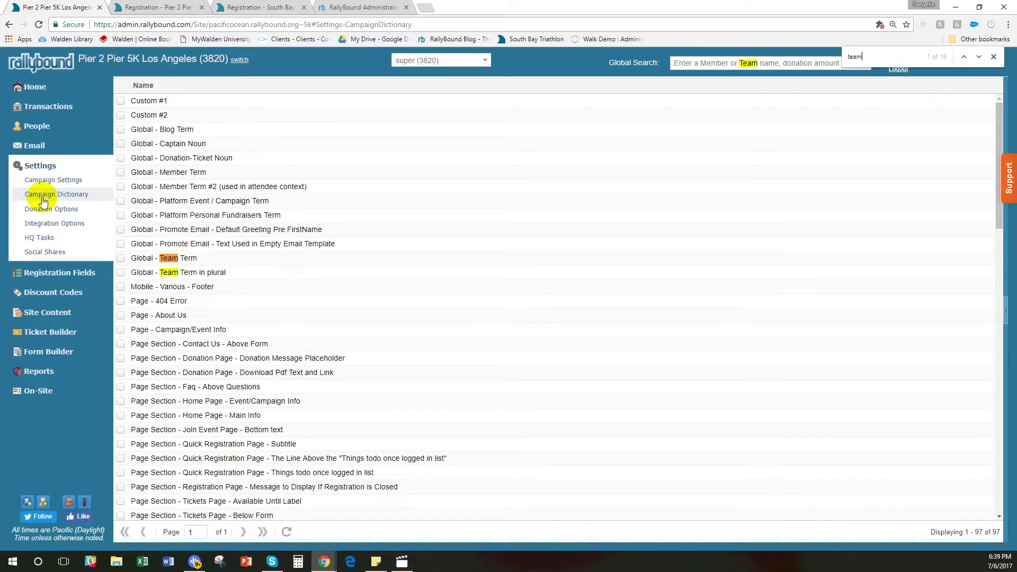
{"action": "key", "text": "Return"}
{"action": "key", "text": "Return"}
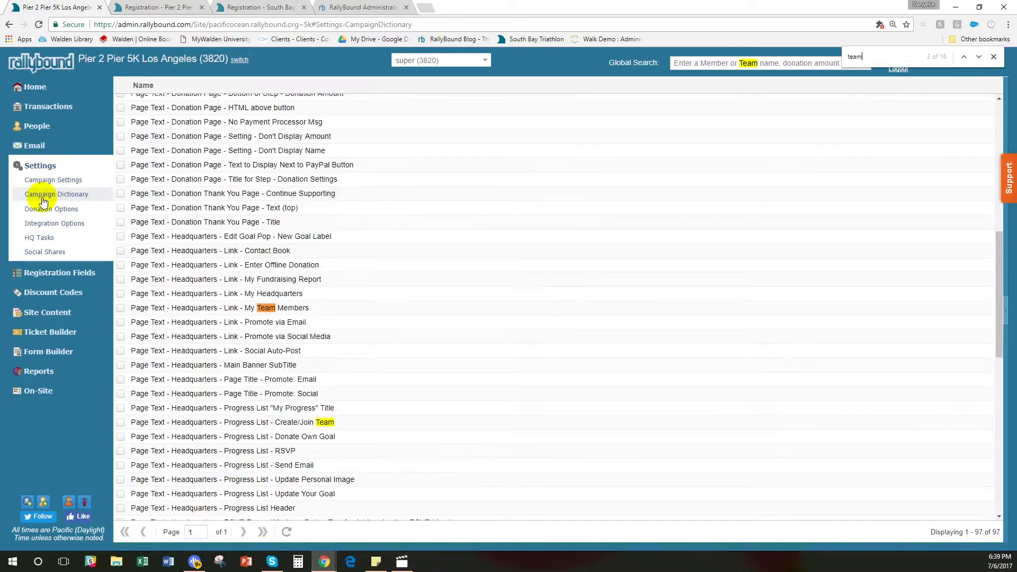
{"action": "key", "text": "Return"}
{"action": "key", "text": "Return"}
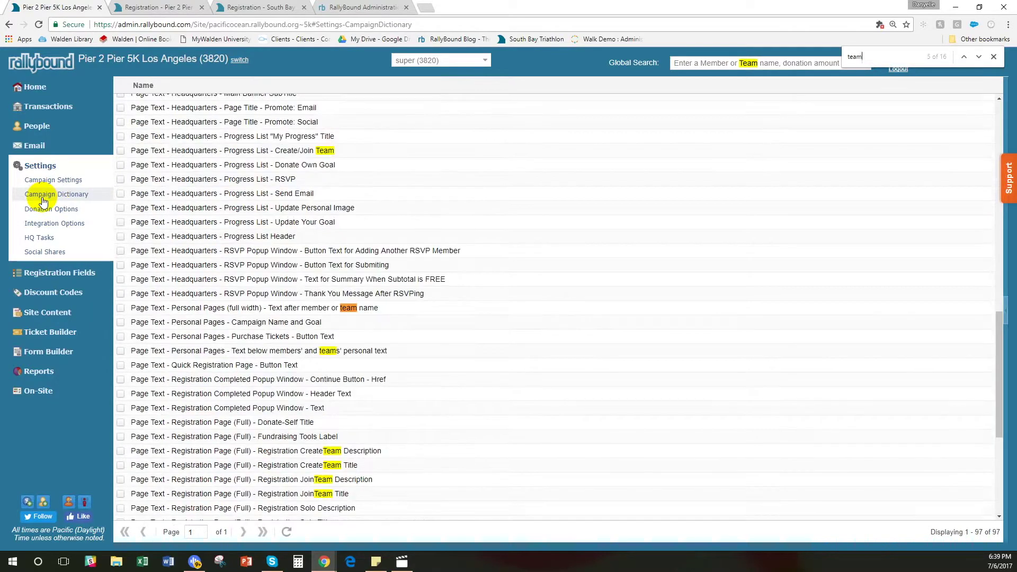
{"action": "scroll", "coordinate": [403, 357], "scroll_direction": "down", "scroll_amount": 3}
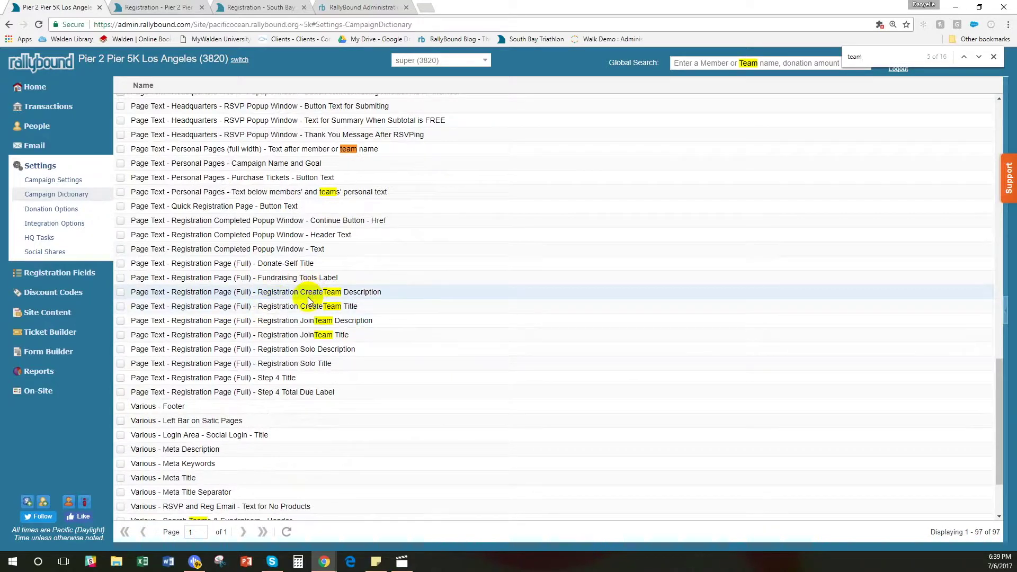
Step: Check South Bay's create-team wording, and open the Registration CreateTeam Title dictionary entry for editing, closing it without changing the definition
{"action": "left_click", "coordinate": [233, 7]}
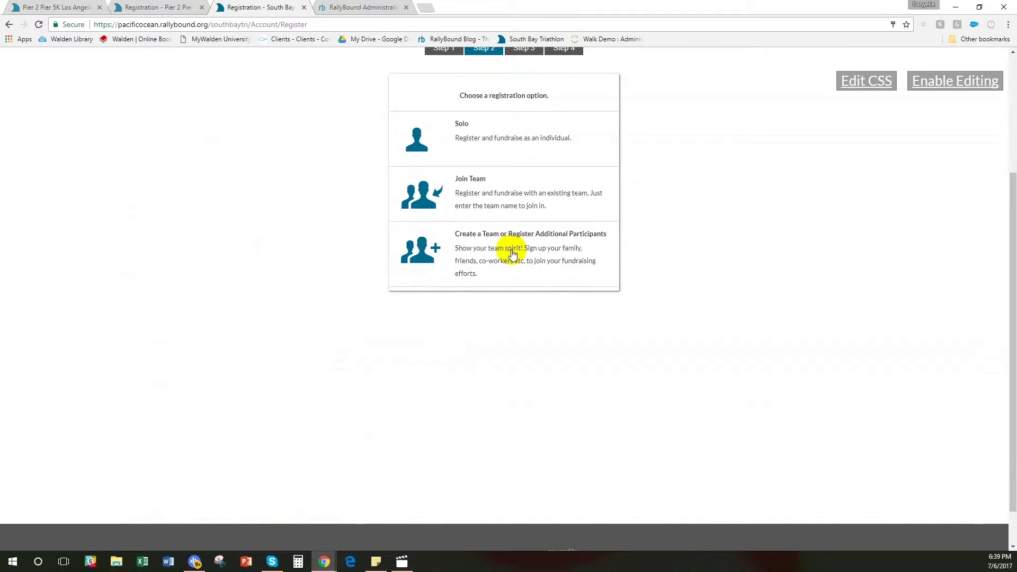
{"action": "left_click", "coordinate": [40, 7]}
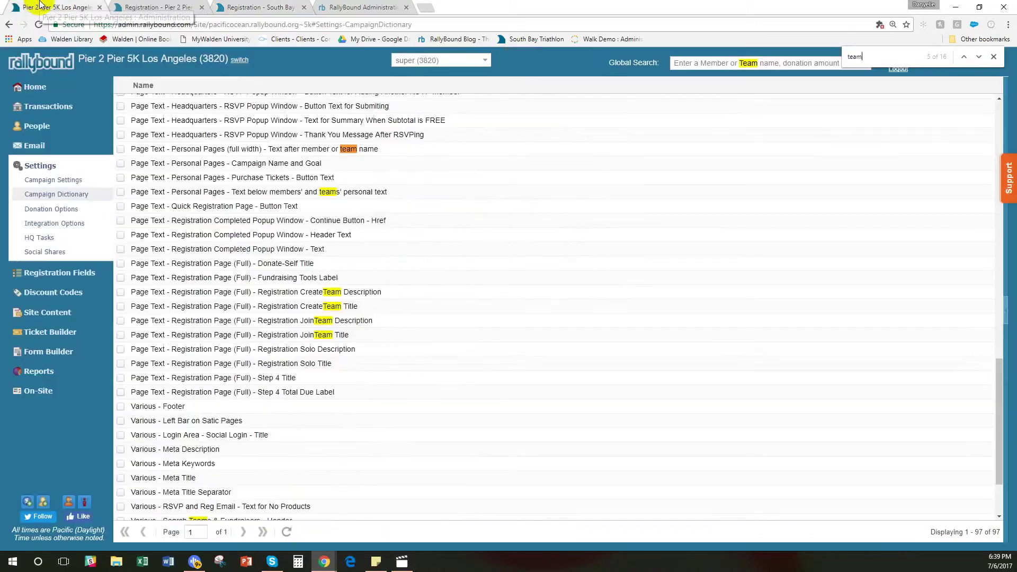
{"action": "double_click", "coordinate": [380, 306]}
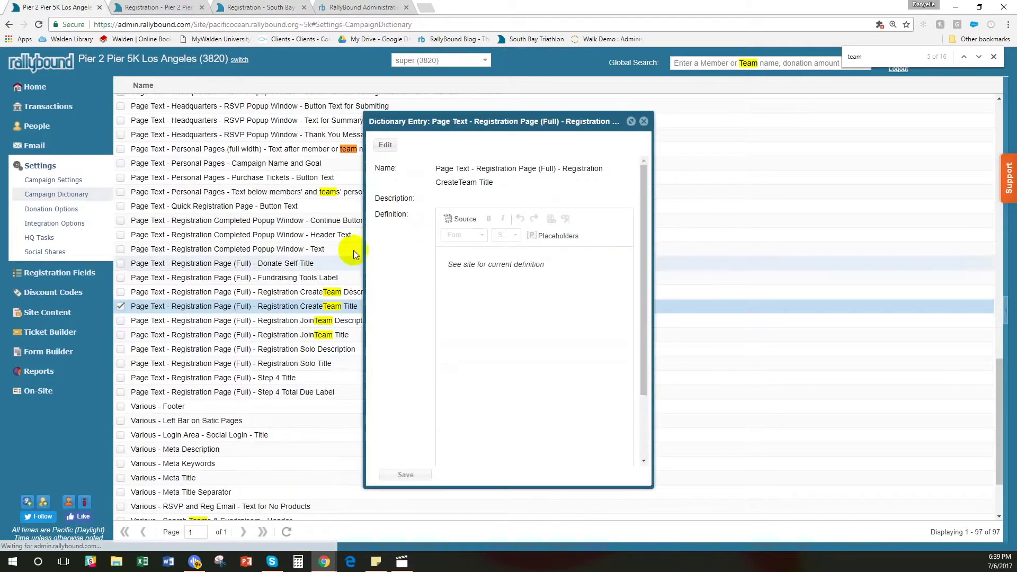
{"action": "left_click", "coordinate": [385, 145]}
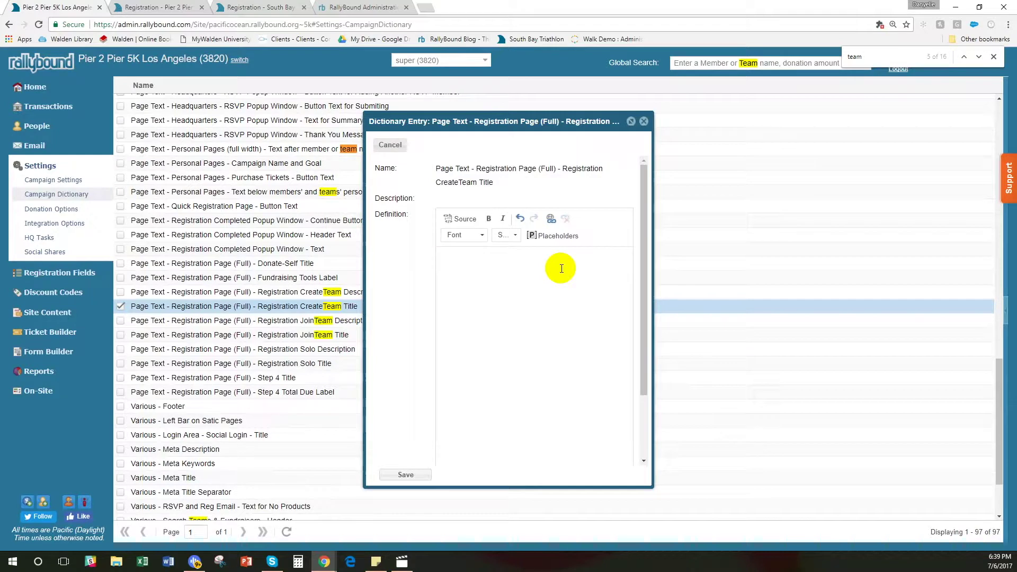
{"action": "left_click", "coordinate": [644, 121]}
Step: Create a team named Cinderella in the Pier 2 Pier 5K registration and set the captain's ride type to Ride Type
{"action": "left_click", "coordinate": [144, 6]}
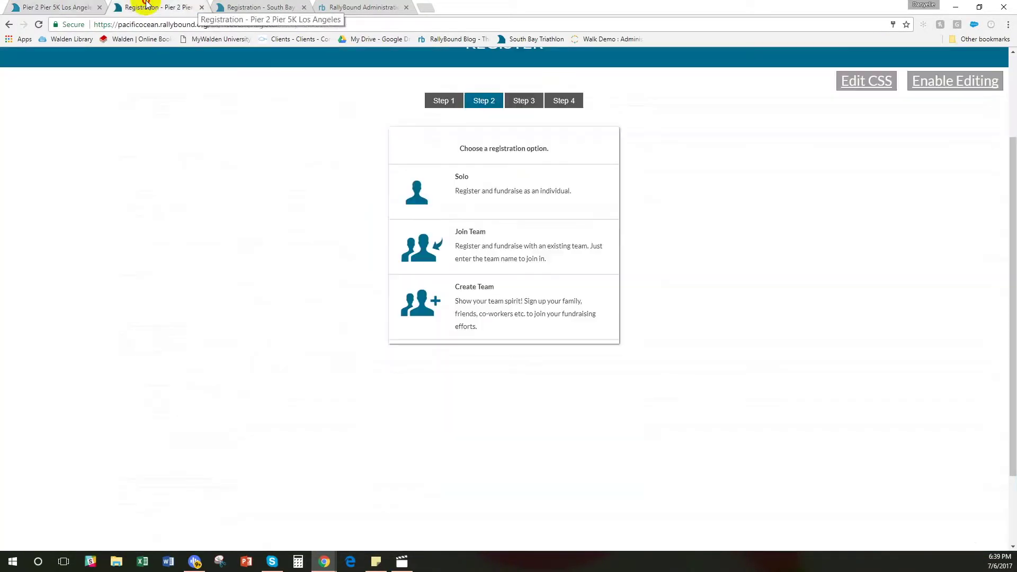
{"action": "left_click", "coordinate": [514, 302]}
{"action": "left_click", "coordinate": [449, 363]}
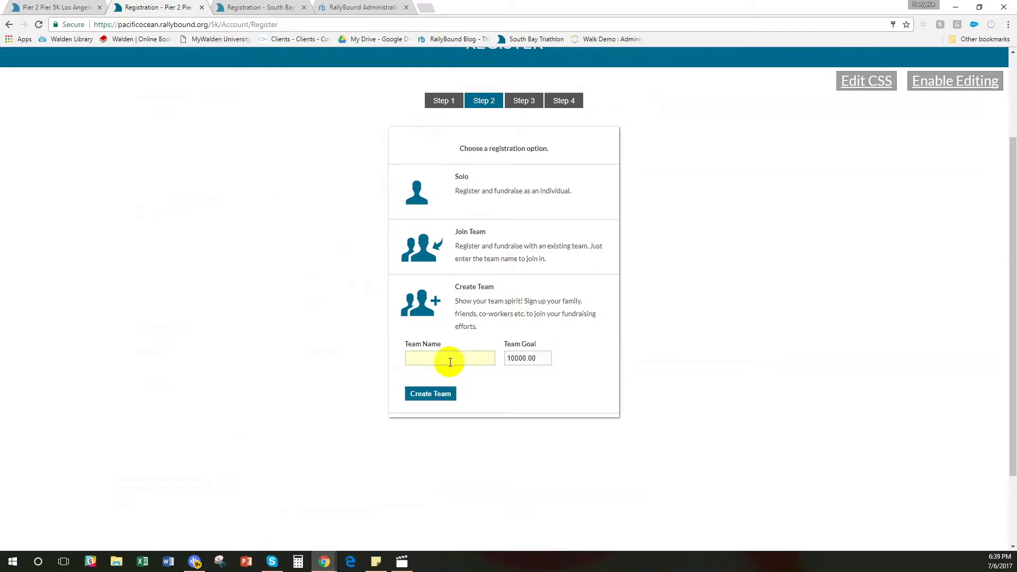
{"action": "type", "text": "Cinderella"}
{"action": "left_click", "coordinate": [431, 393]}
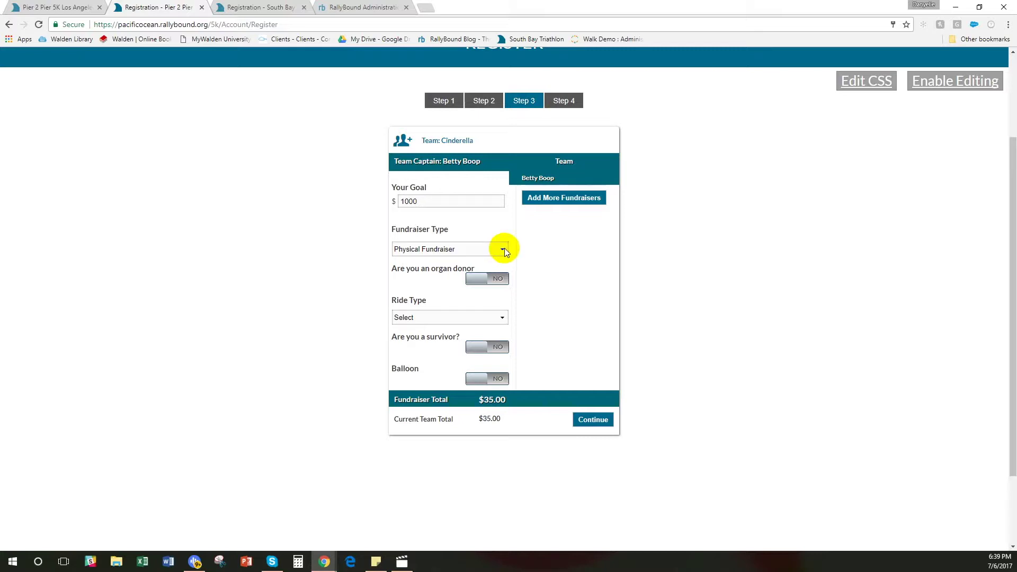
{"action": "left_click", "coordinate": [466, 318]}
{"action": "left_click", "coordinate": [454, 338]}
Step: Create a team named Cinderella in the South Bay Triathlon registration using the Create a Team or Register Additional Participants option
{"action": "left_click", "coordinate": [269, 7]}
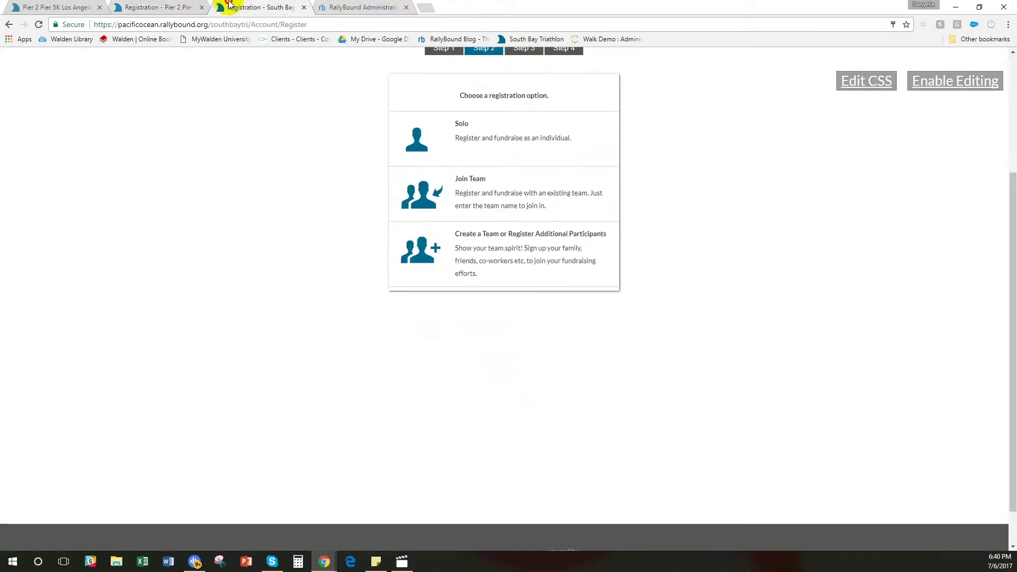
{"action": "left_click", "coordinate": [484, 249]}
{"action": "left_click", "coordinate": [452, 309]}
{"action": "type", "text": "Cinx"}
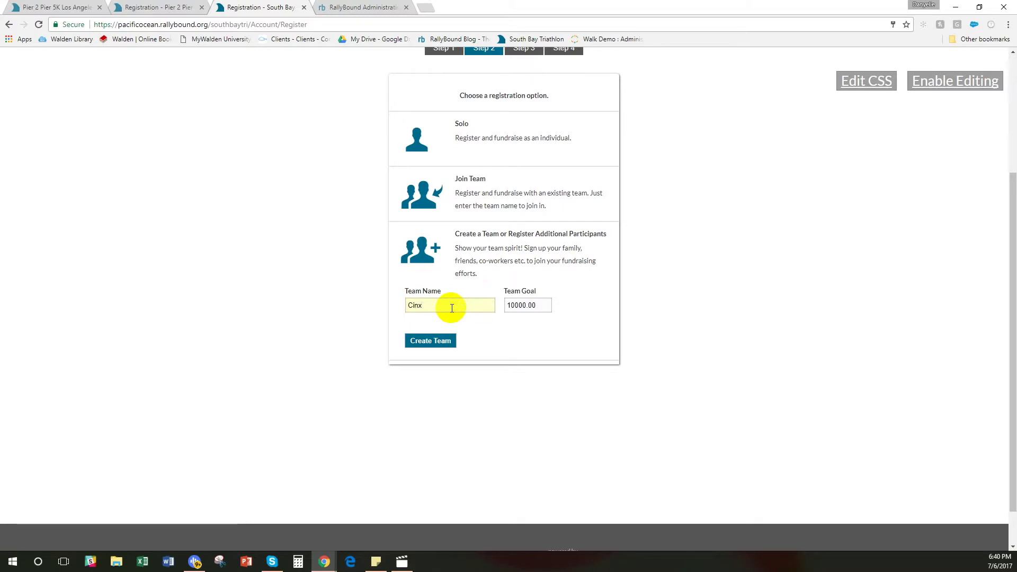
{"action": "type", "text": "derella"}
{"action": "left_click", "coordinate": [450, 343]}
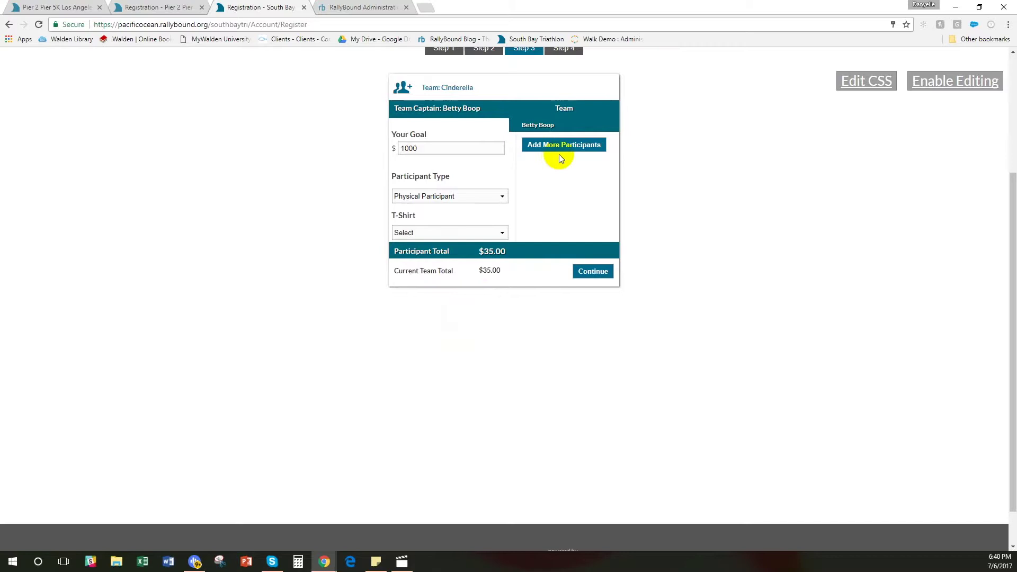
Step: Choose a T-shirt option for the South Bay team captain and continue to the payment summary
{"action": "left_click", "coordinate": [435, 233]}
{"action": "left_click", "coordinate": [420, 250]}
{"action": "left_click", "coordinate": [593, 271]}
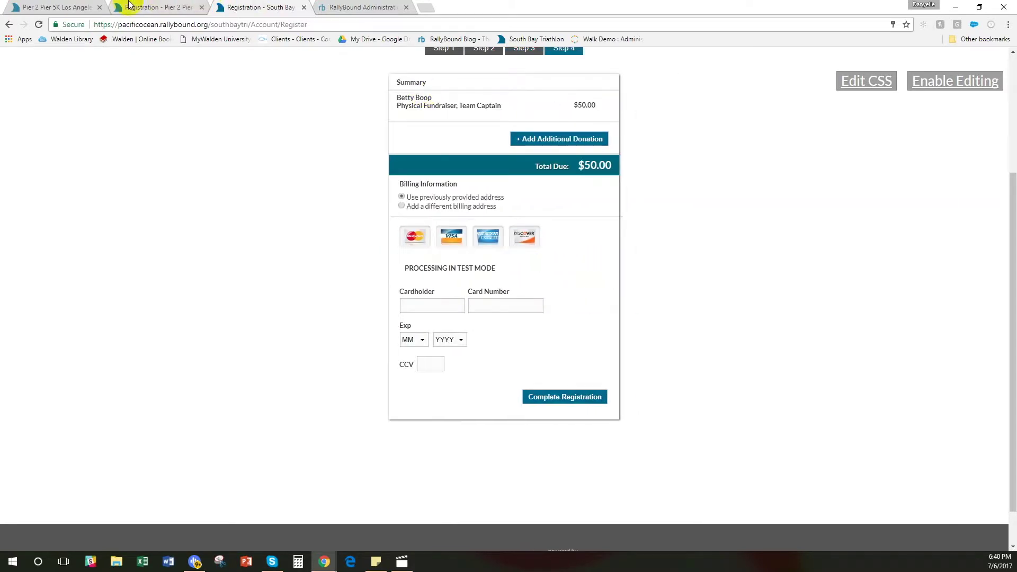
Step: Continue the Pier 2 Pier 5K registration to payment, and proceed from its thank-you message to the fundraiser headquarters
{"action": "left_click", "coordinate": [127, 7]}
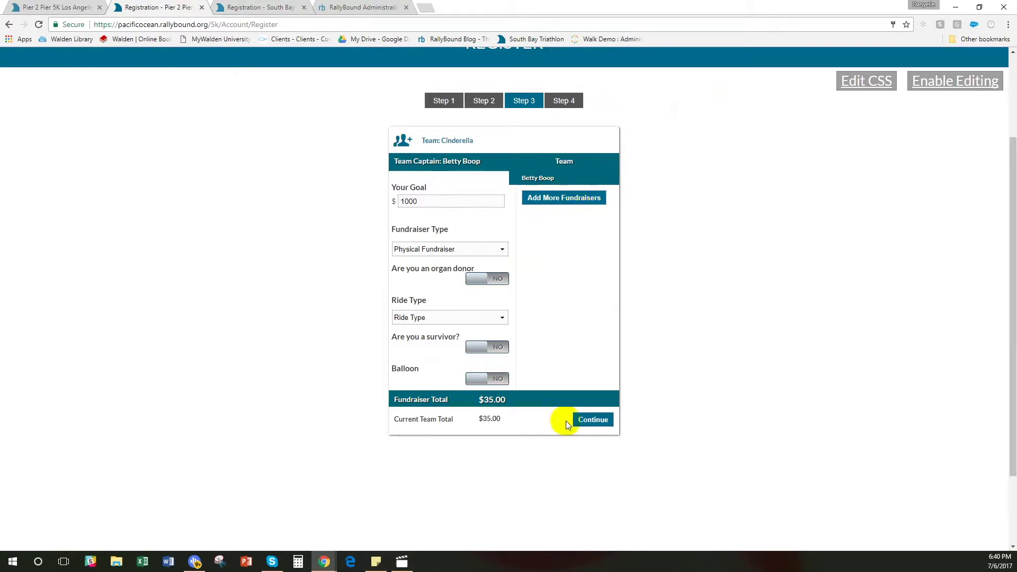
{"action": "left_click", "coordinate": [592, 420]}
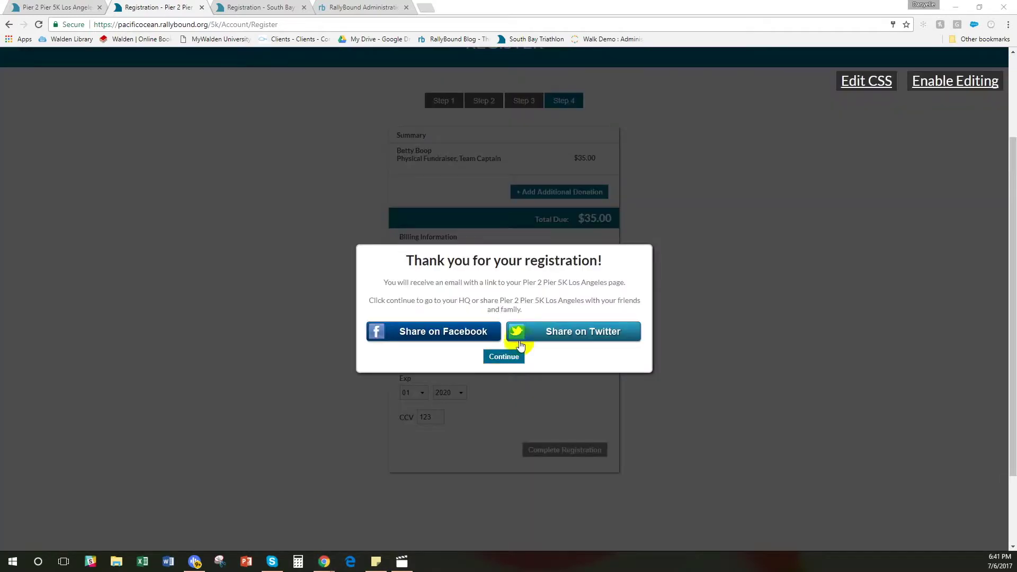
{"action": "left_click", "coordinate": [504, 356]}
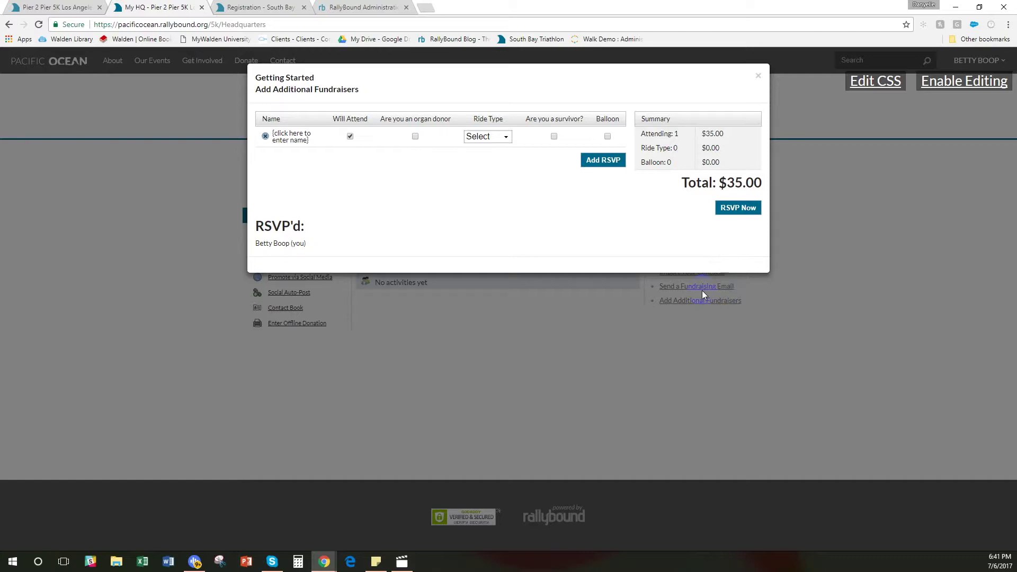
Step: Review the HQ Tasks and HQ Startup Guide settings in the Pier 2 Pier 5K administration, and return to the headquarters page
{"action": "left_click", "coordinate": [41, 12]}
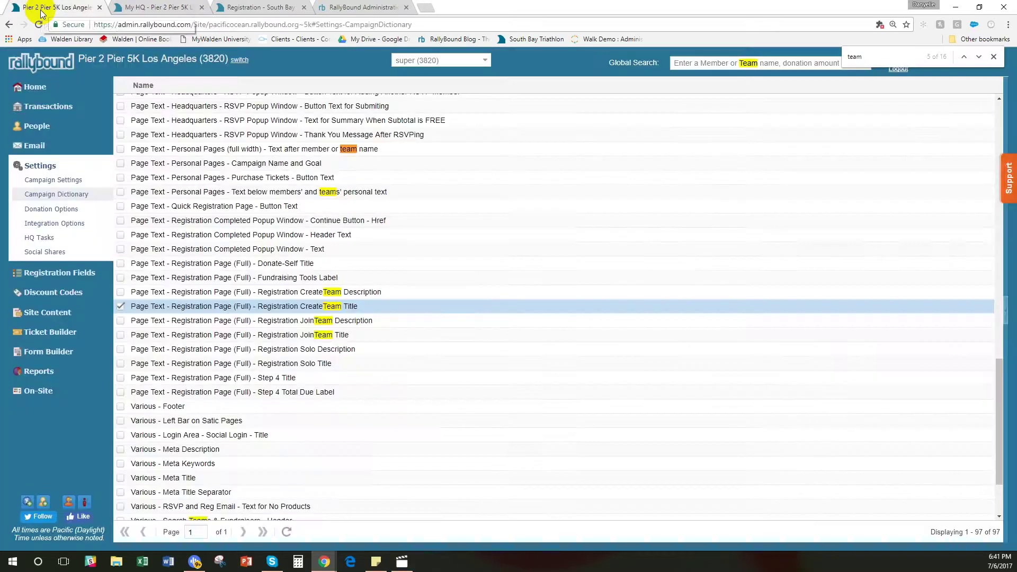
{"action": "left_click", "coordinate": [41, 238]}
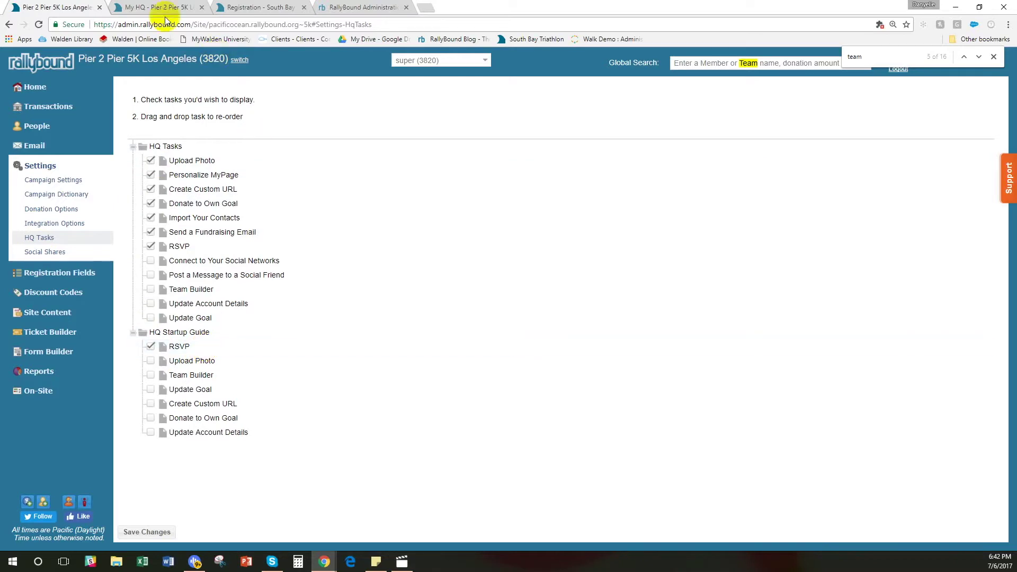
{"action": "left_click", "coordinate": [135, 7]}
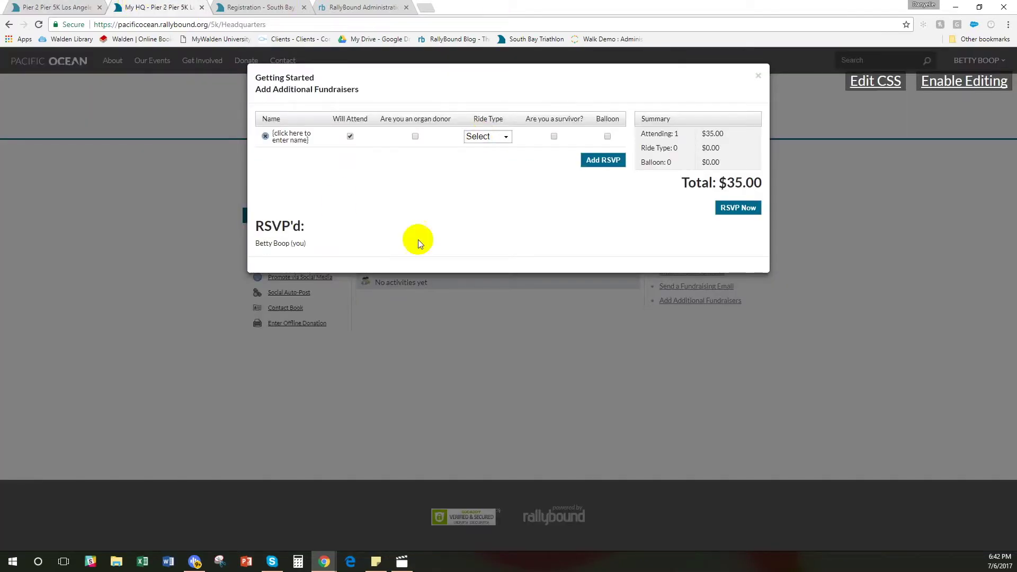
Step: Enter the first additional fundraiser's full name, mark them as an organ donor and set their ride type to Ride Type
{"action": "left_click", "coordinate": [281, 136]}
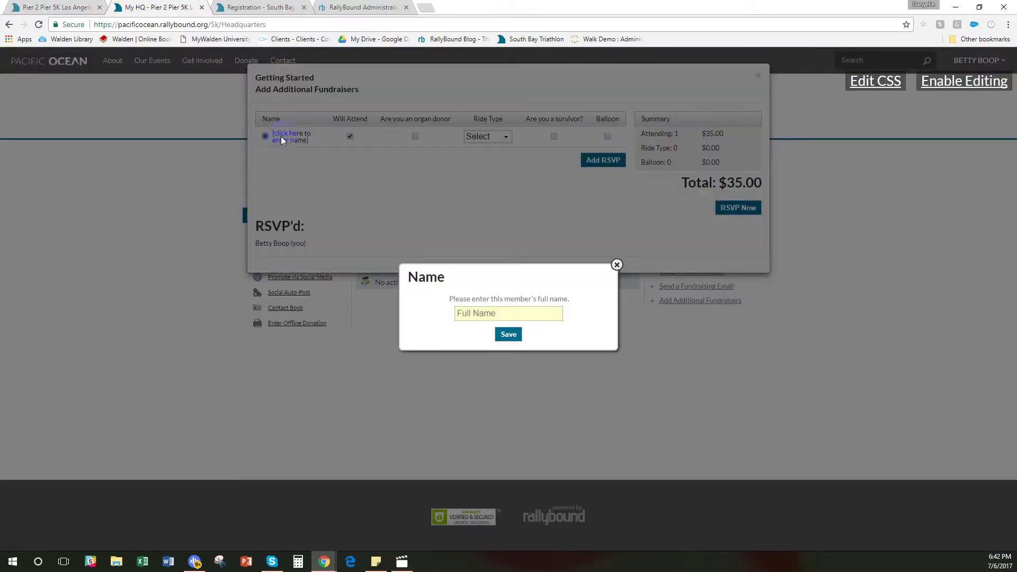
{"action": "type", "text": "Olive Juice"}
{"action": "left_click", "coordinate": [504, 337]}
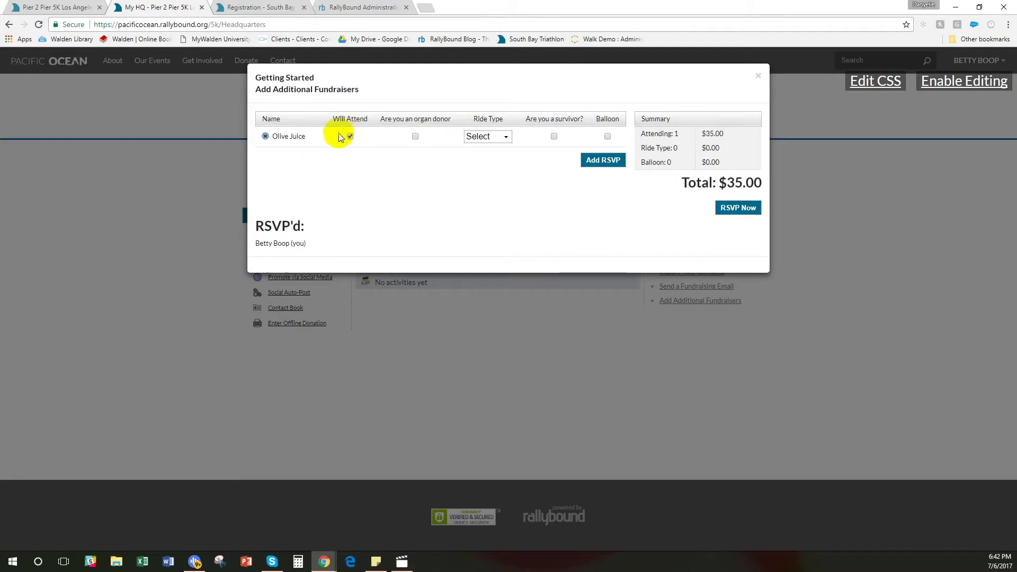
{"action": "left_click", "coordinate": [416, 138]}
{"action": "left_click", "coordinate": [497, 136]}
{"action": "left_click", "coordinate": [485, 159]}
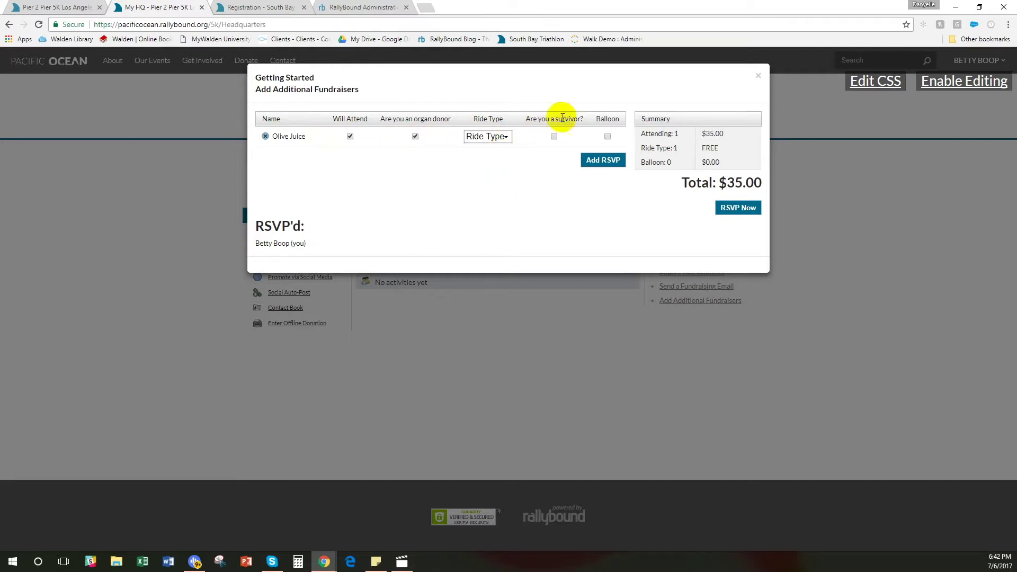
Step: Add another RSVP row and save the second additional fundraiser's full name in it
{"action": "left_click", "coordinate": [608, 160]}
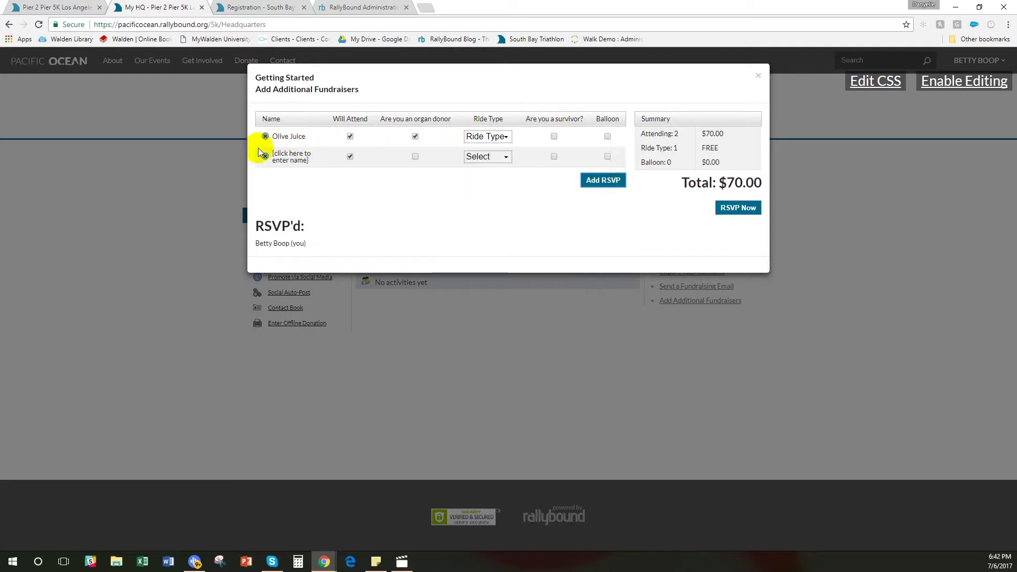
{"action": "left_click", "coordinate": [284, 159]}
{"action": "type", "text": "Daisy Duck"}
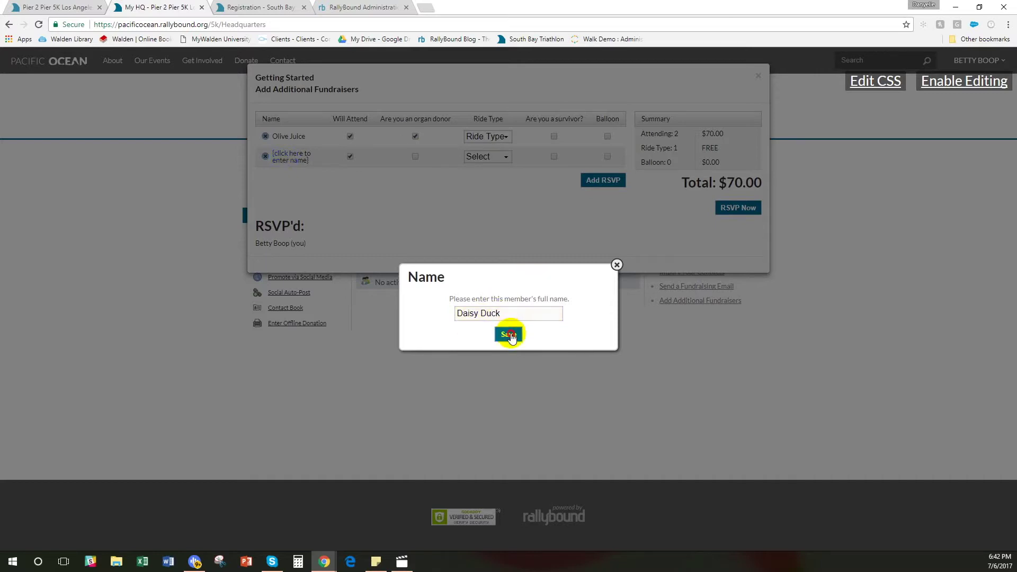
{"action": "left_click", "coordinate": [509, 334]}
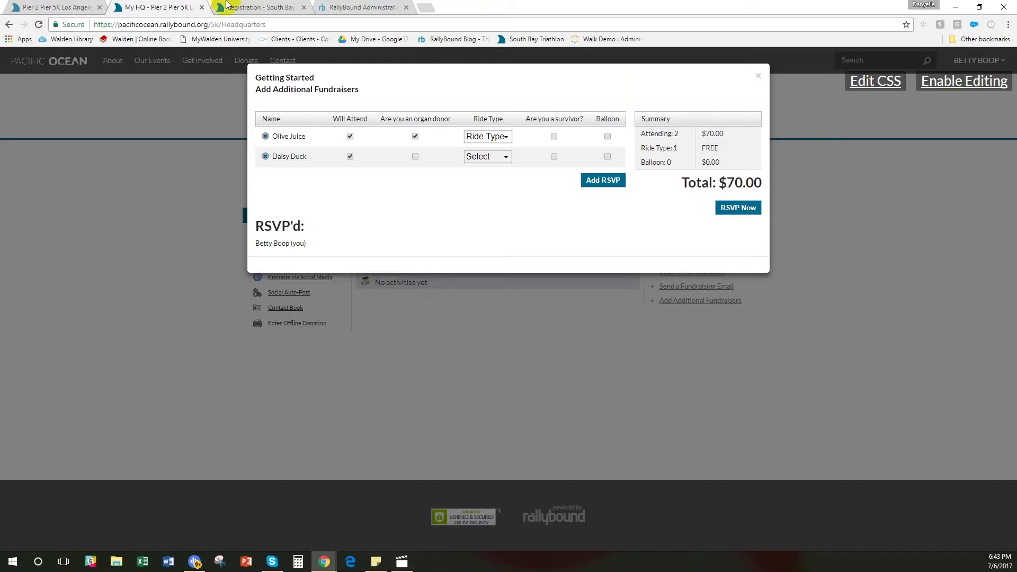
Step: Switch to the South Bay Triathlon registration and continue from its thank-you message to the fundraiser headquarters
{"action": "left_click", "coordinate": [247, 4]}
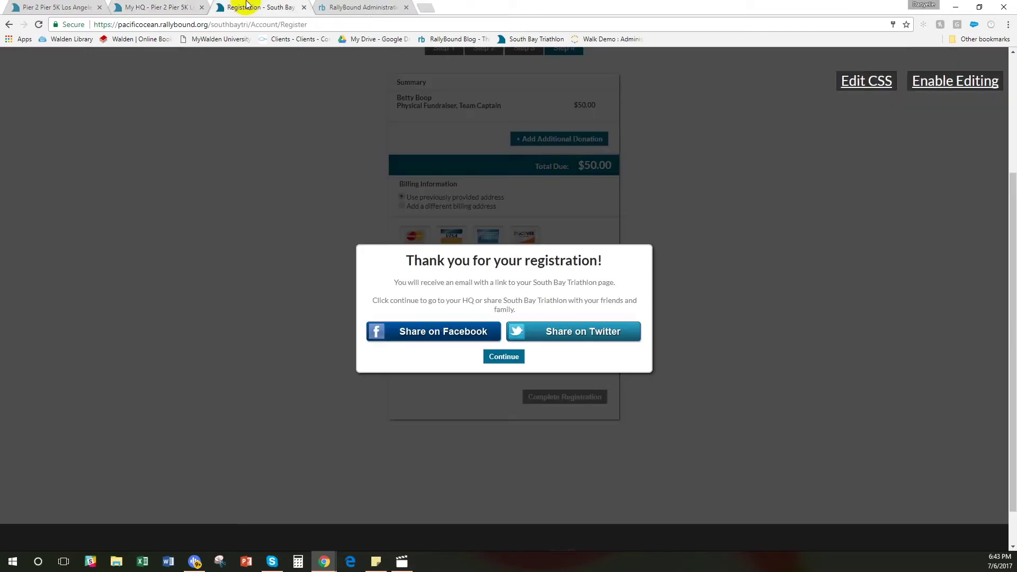
{"action": "left_click", "coordinate": [505, 356]}
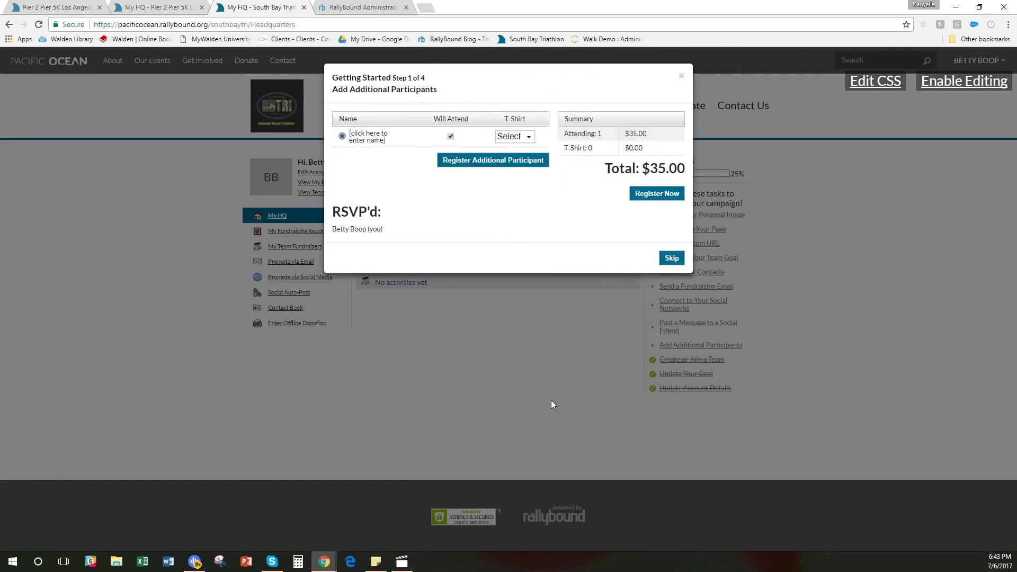
{"action": "left_click", "coordinate": [449, 168]}
Step: Search the Pier 2 Pier 5K campaign dictionary for RSVP entries
{"action": "left_click", "coordinate": [66, 8]}
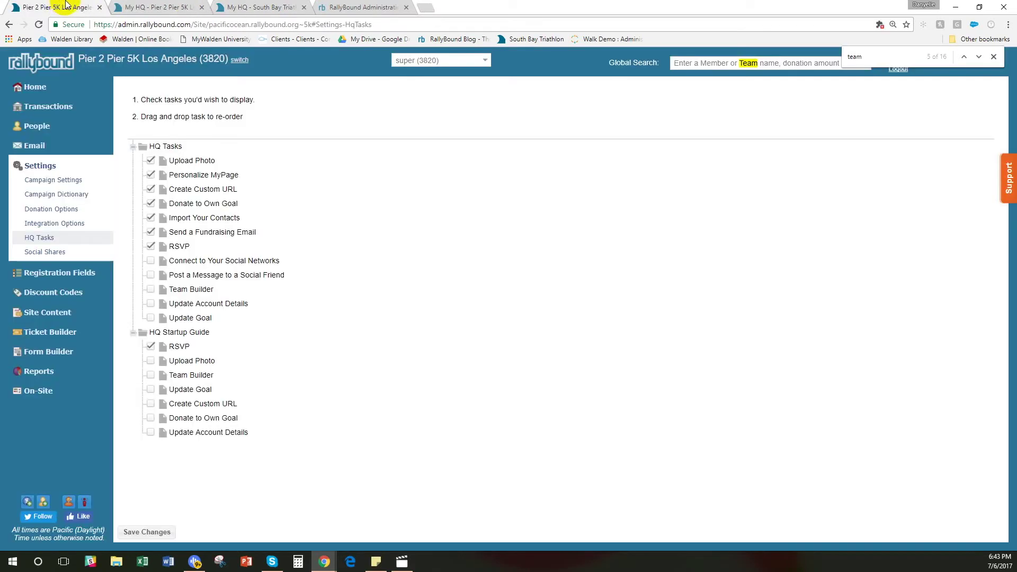
{"action": "left_click", "coordinate": [49, 195]}
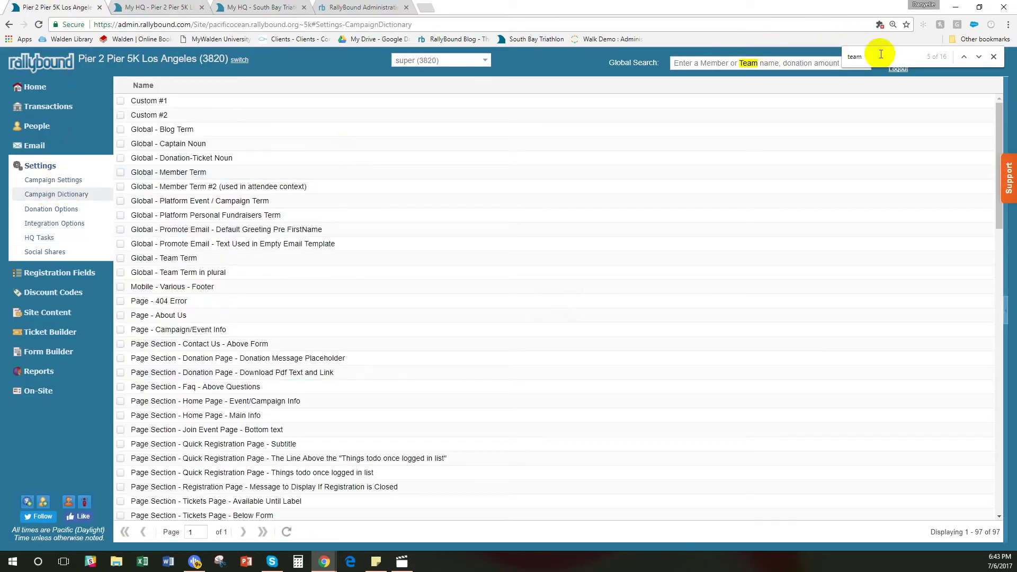
{"action": "type", "text": "RSVP"}
{"action": "key", "text": "Return"}
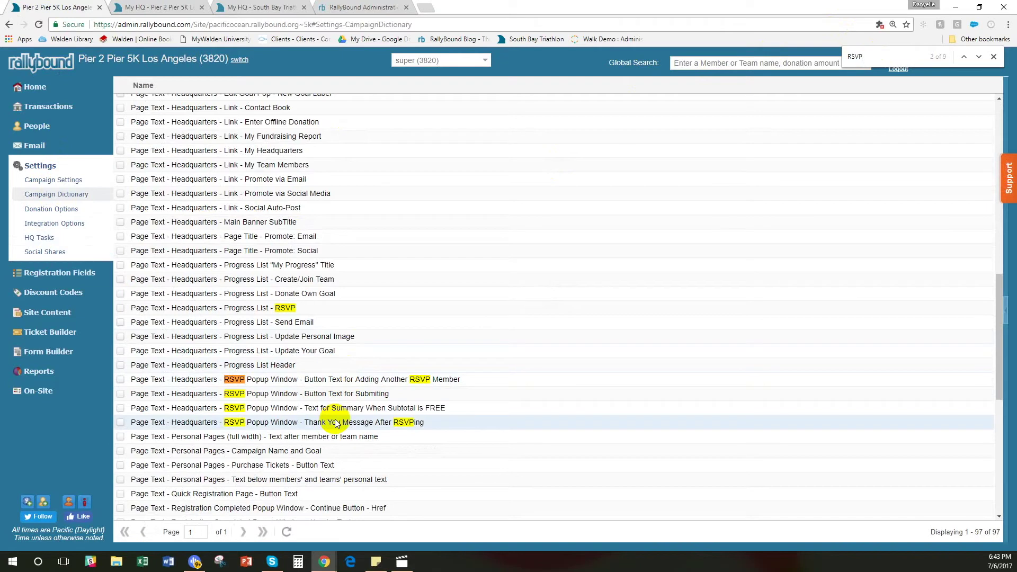
Step: Dismiss the South Bay Triathlon getting-started window, then view the Add Additional Participants form from the progress tasks and close it
{"action": "left_click", "coordinate": [264, 8]}
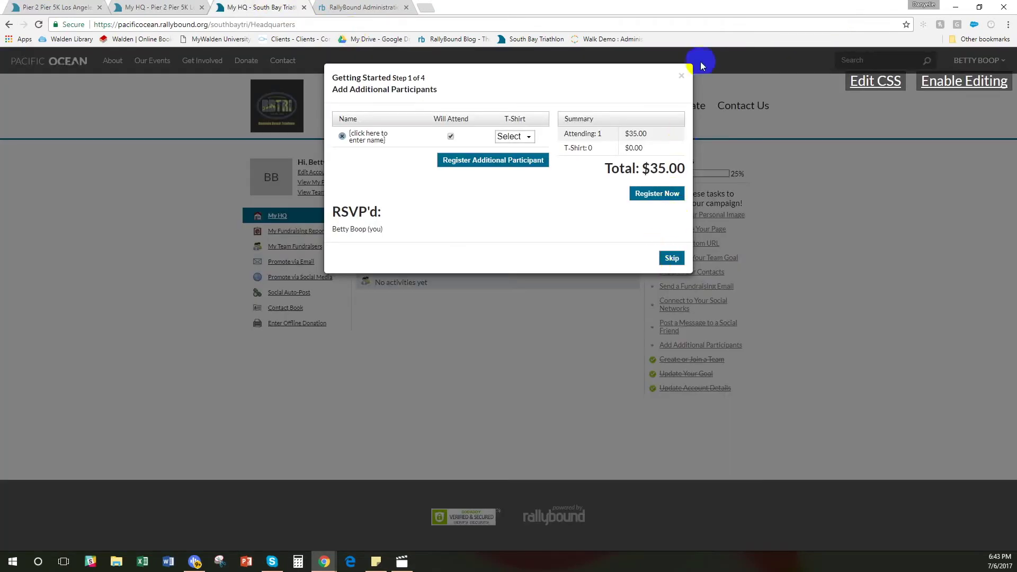
{"action": "left_click", "coordinate": [682, 79]}
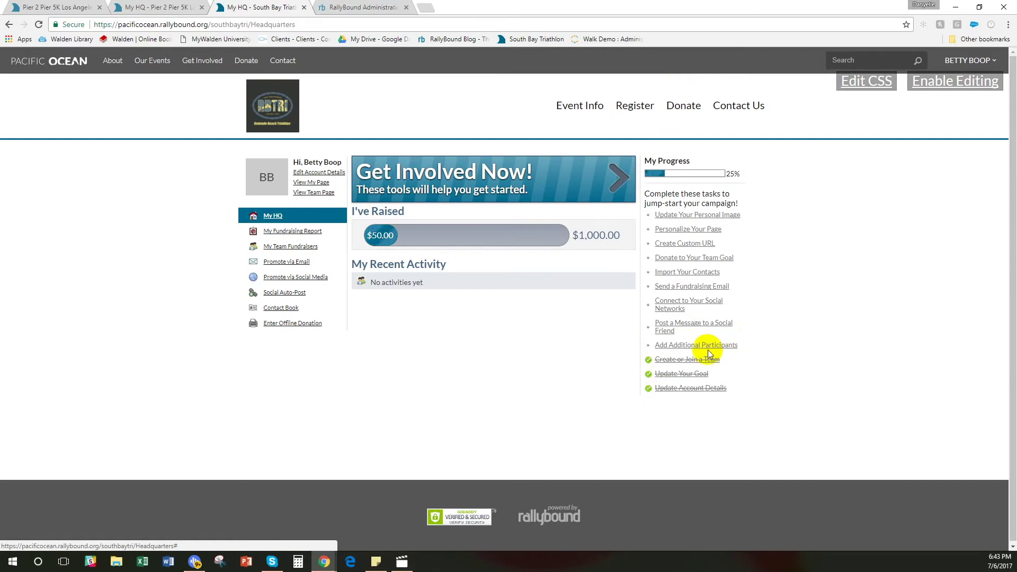
{"action": "left_click", "coordinate": [692, 346]}
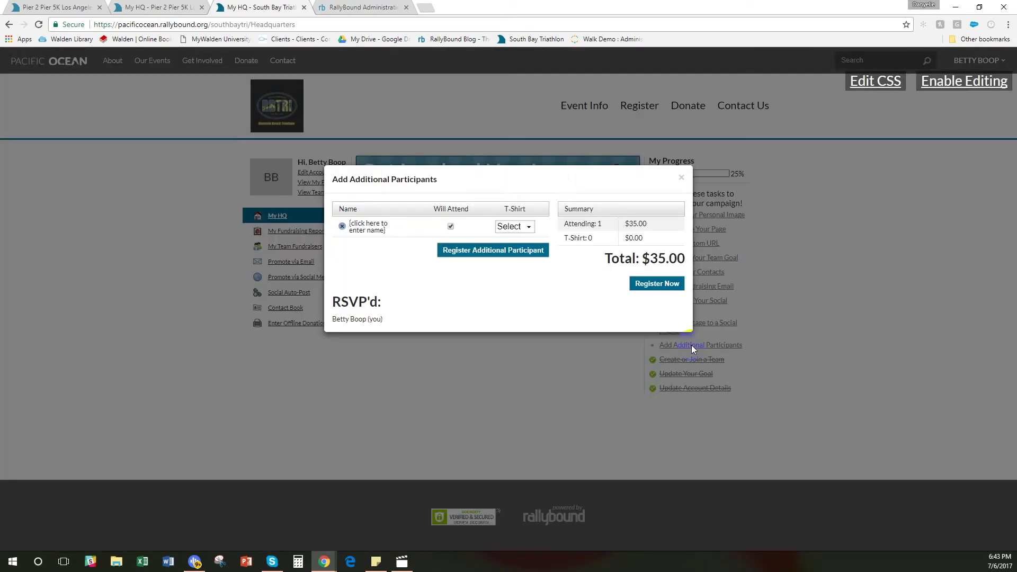
{"action": "left_click", "coordinate": [681, 179]}
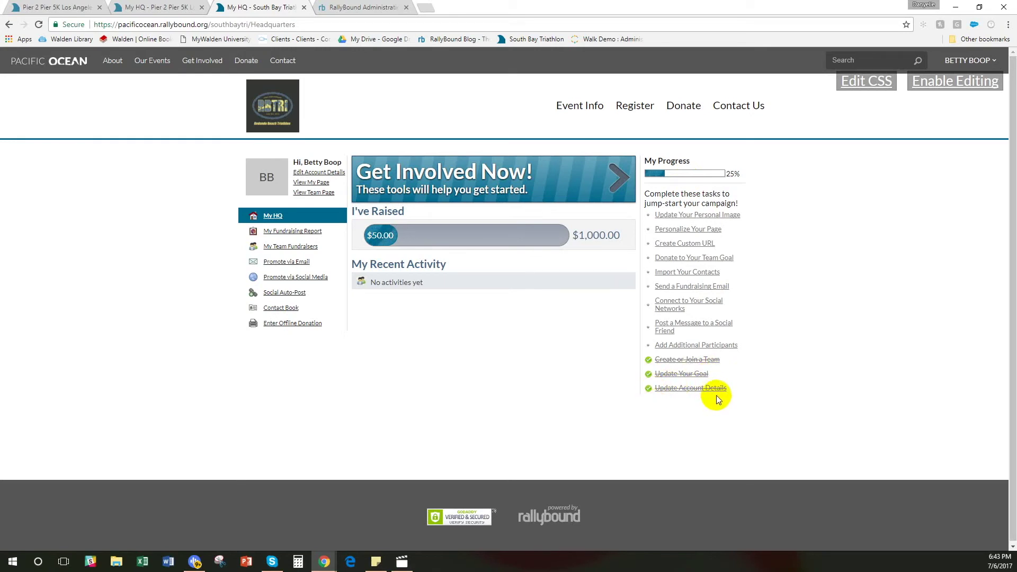
Step: Review the Pier 2 Pier 5K campaign settings down to the Various options, and return to the South Bay Triathlon headquarters
{"action": "left_click", "coordinate": [32, 4]}
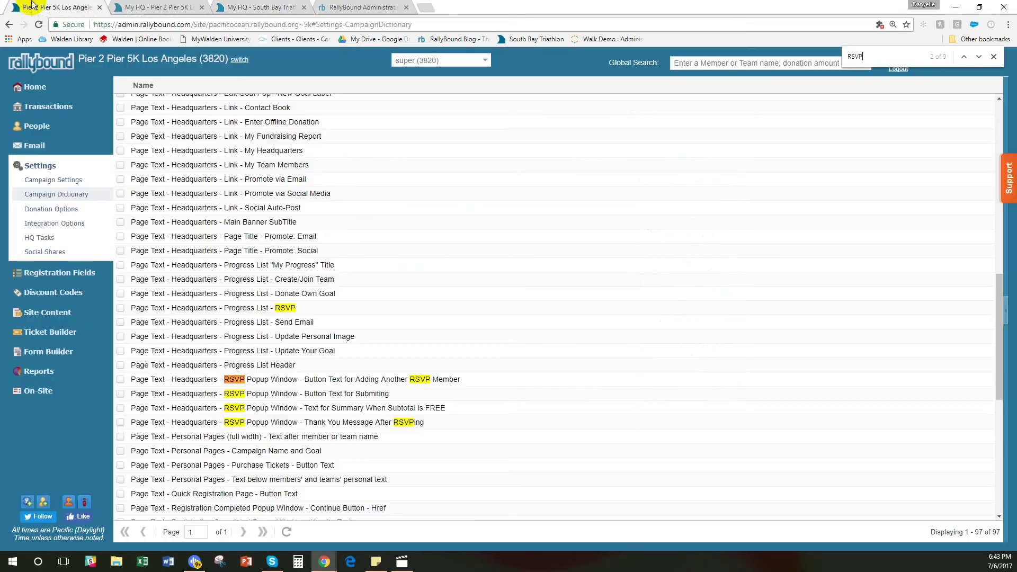
{"action": "left_click", "coordinate": [46, 183]}
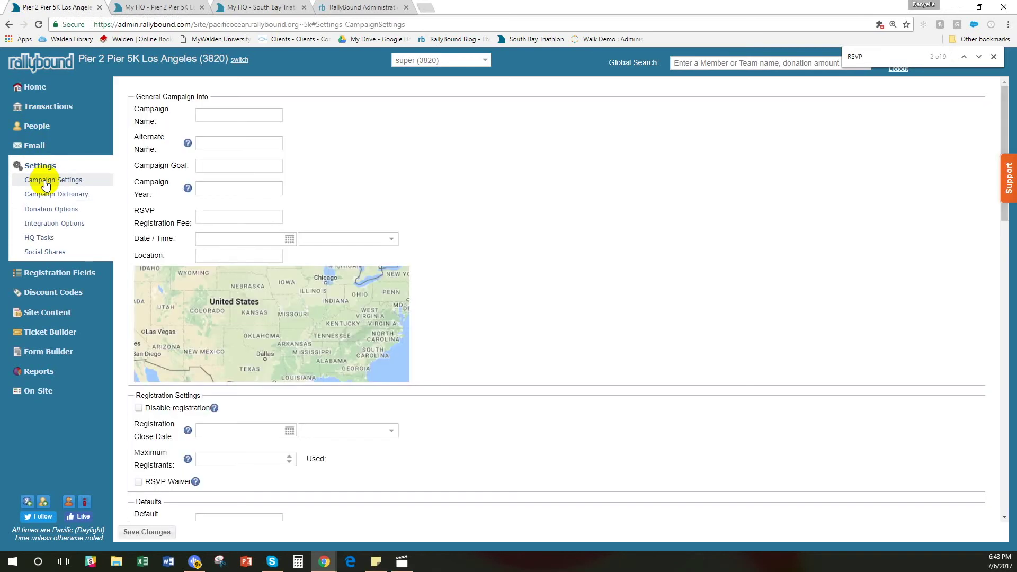
{"action": "scroll", "coordinate": [516, 138], "scroll_direction": "down", "scroll_amount": 6}
{"action": "scroll", "coordinate": [518, 132], "scroll_direction": "down", "scroll_amount": 15}
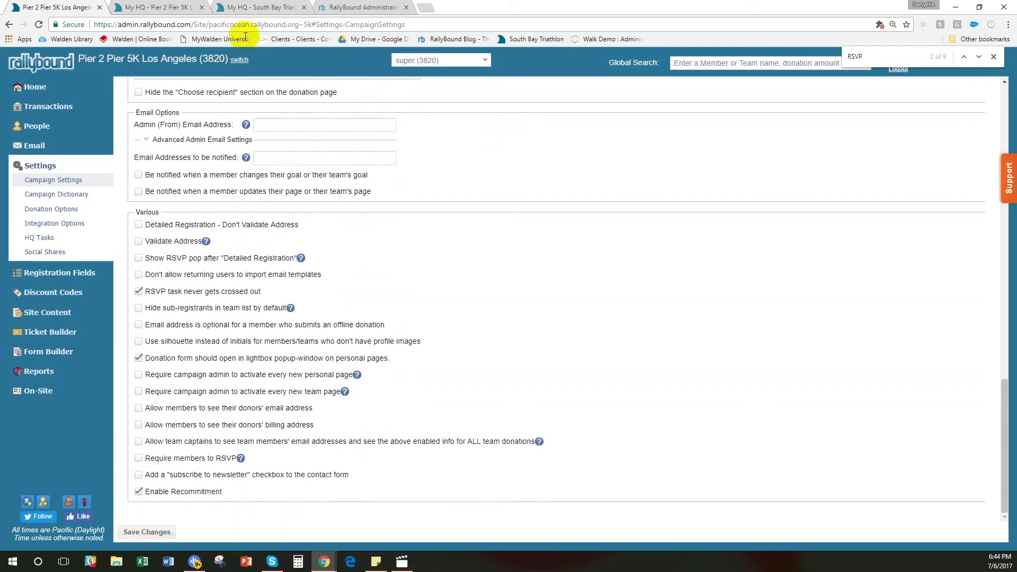
{"action": "left_click", "coordinate": [249, 7]}
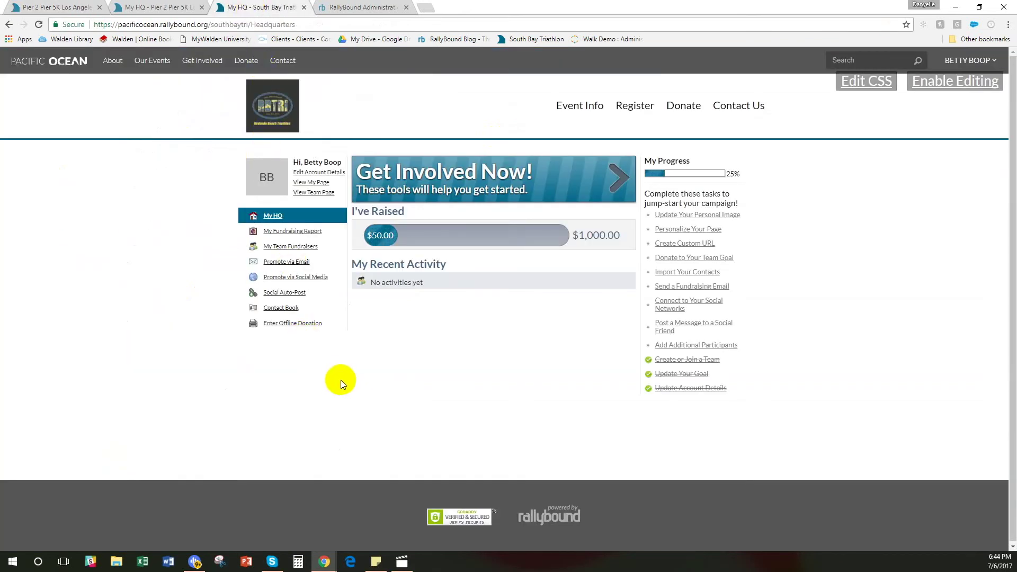